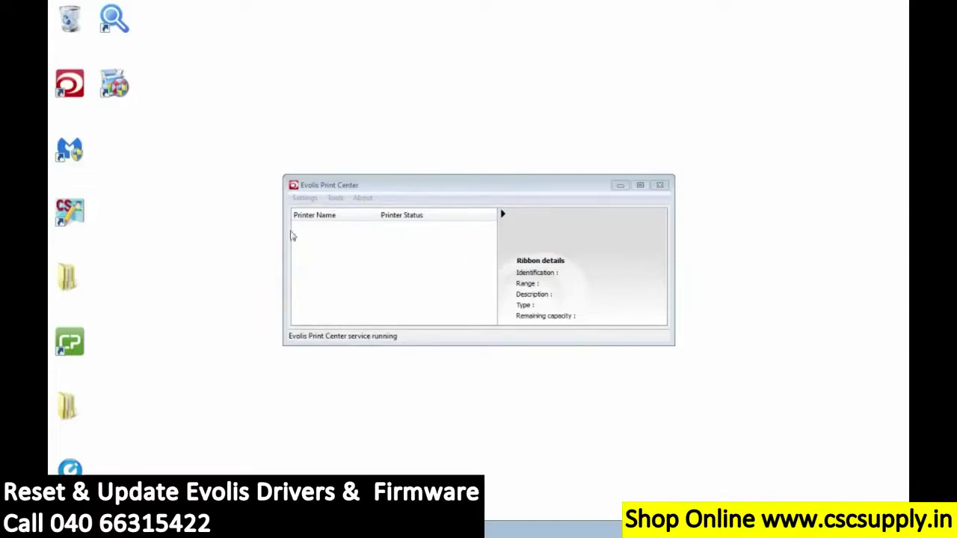
Open Devices and Printers and check that no Evolis printer is installed.
{"action": "left_click", "coordinate": [67, 527]}
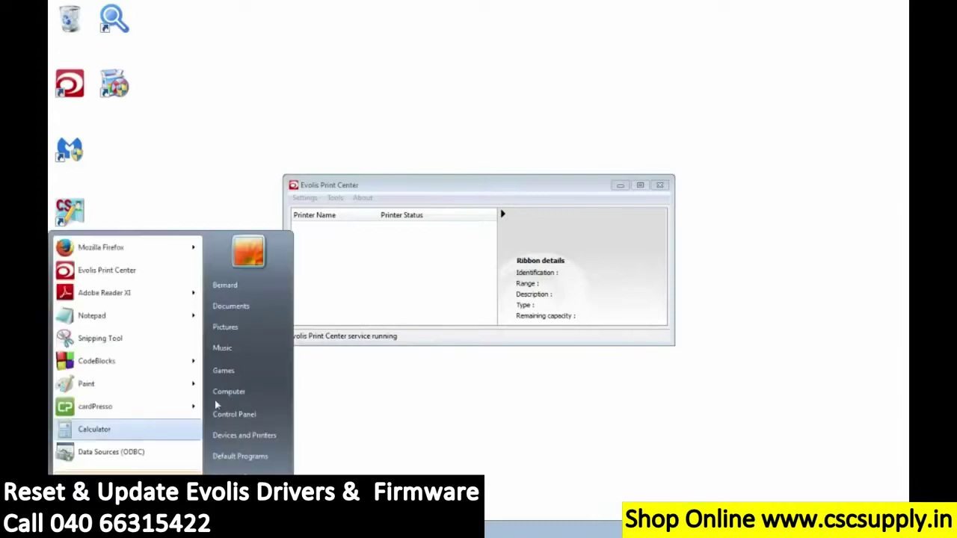
{"action": "left_click", "coordinate": [248, 437]}
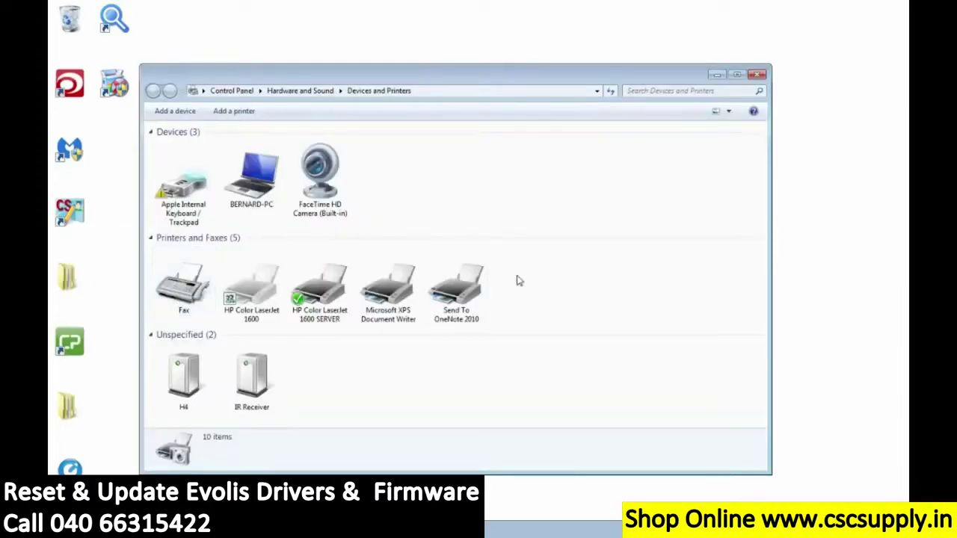
{"action": "left_click", "coordinate": [461, 293]}
{"action": "right_click", "coordinate": [461, 292]}
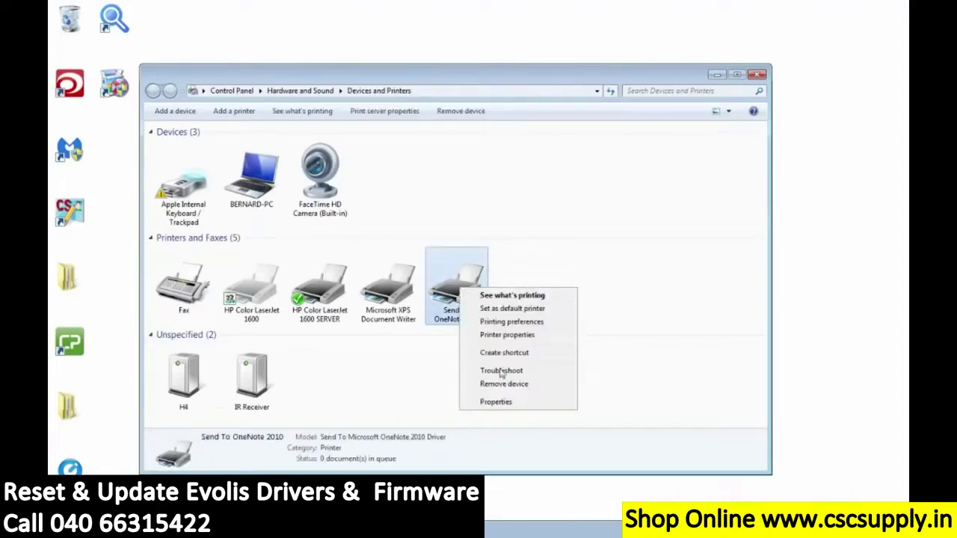
{"action": "left_click", "coordinate": [614, 313]}
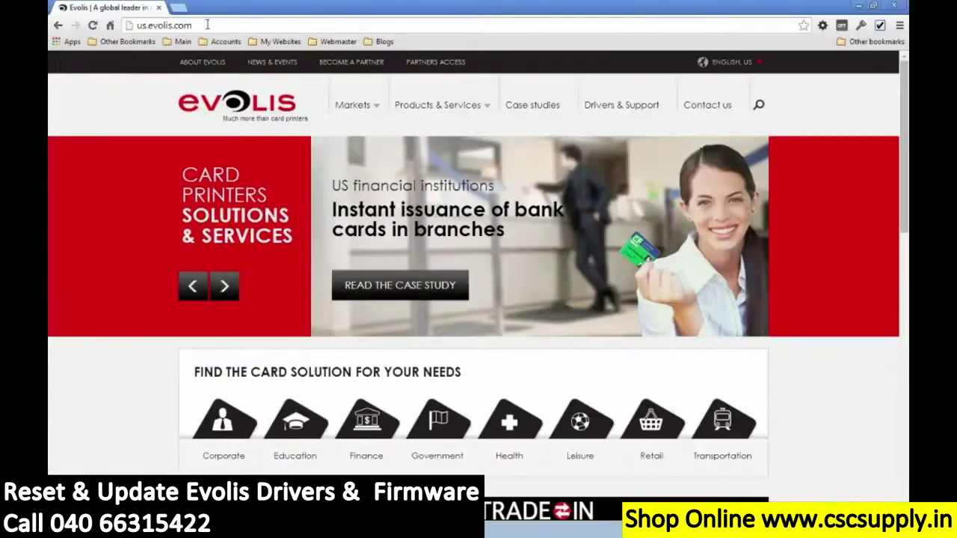
Go to Evolis Drivers & Support, open the Primacy page, and scroll to its firmware download.
{"action": "left_click", "coordinate": [625, 112]}
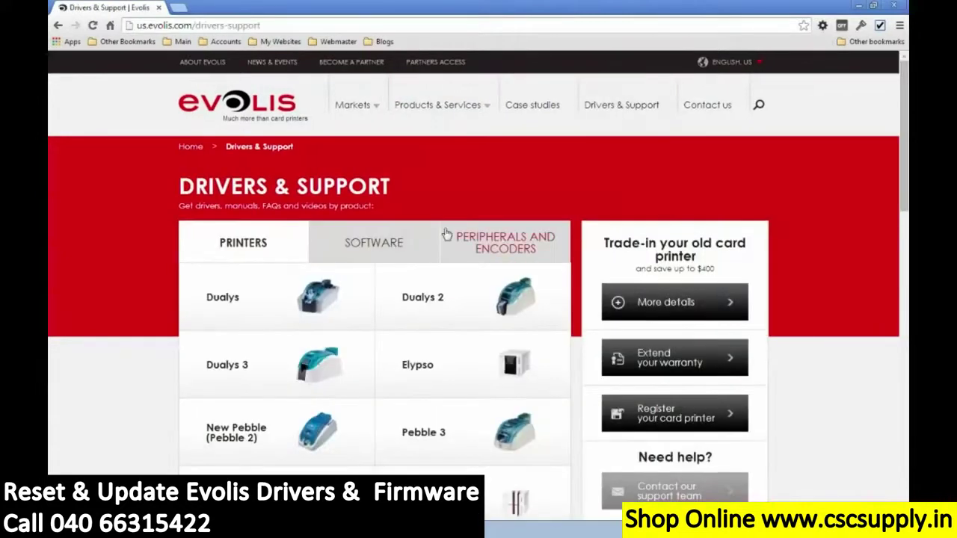
{"action": "scroll", "coordinate": [446, 235], "scroll_direction": "down", "scroll_amount": 3}
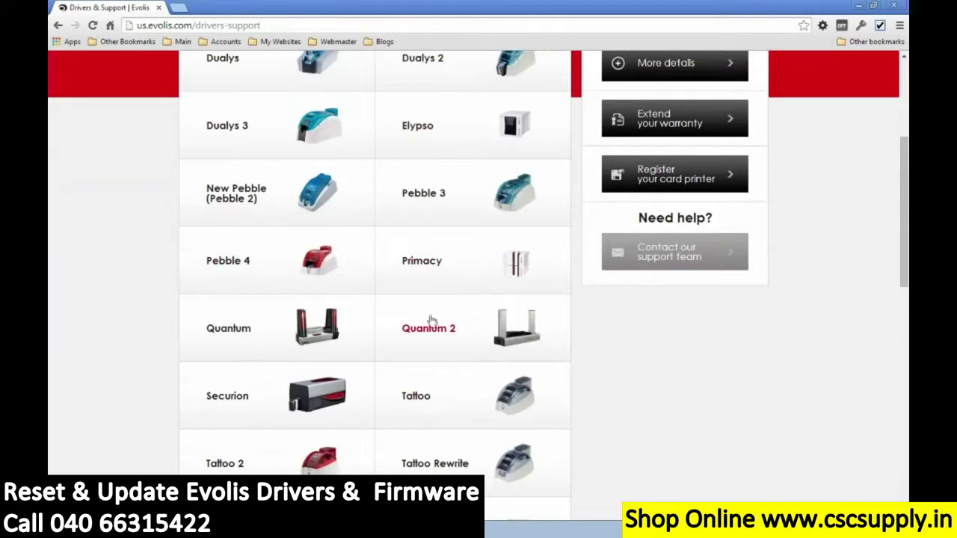
{"action": "left_click", "coordinate": [421, 261]}
{"action": "scroll", "coordinate": [246, 277], "scroll_direction": "down", "scroll_amount": 1}
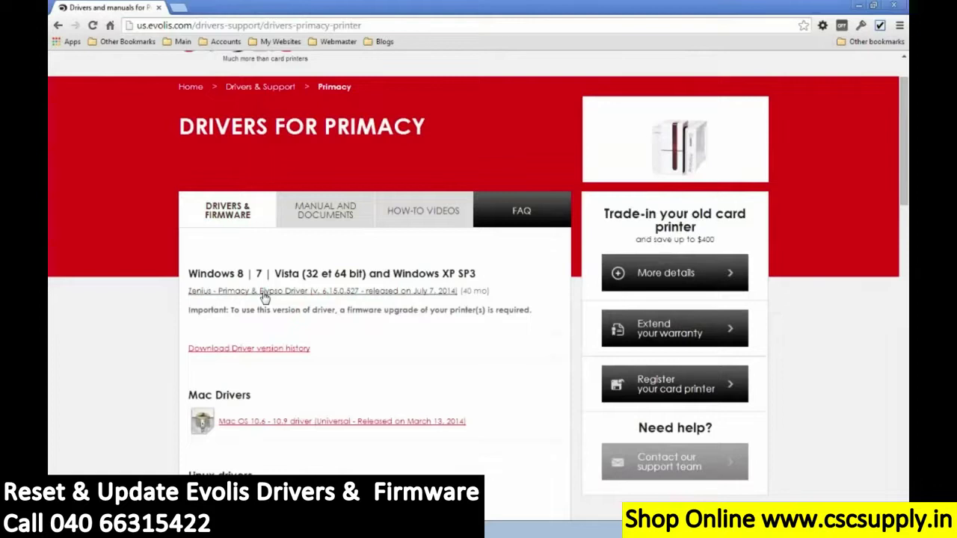
{"action": "scroll", "coordinate": [399, 351], "scroll_direction": "down", "scroll_amount": 5}
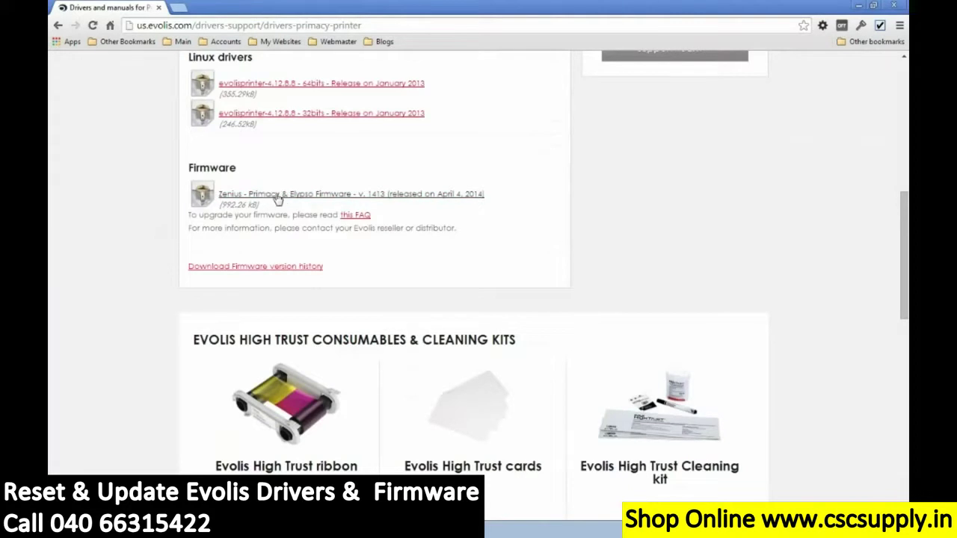
Run Setup_Evolis_Premium_Suite from the Downloads folder, allowing it past the security warning.
{"action": "left_click", "coordinate": [860, 6]}
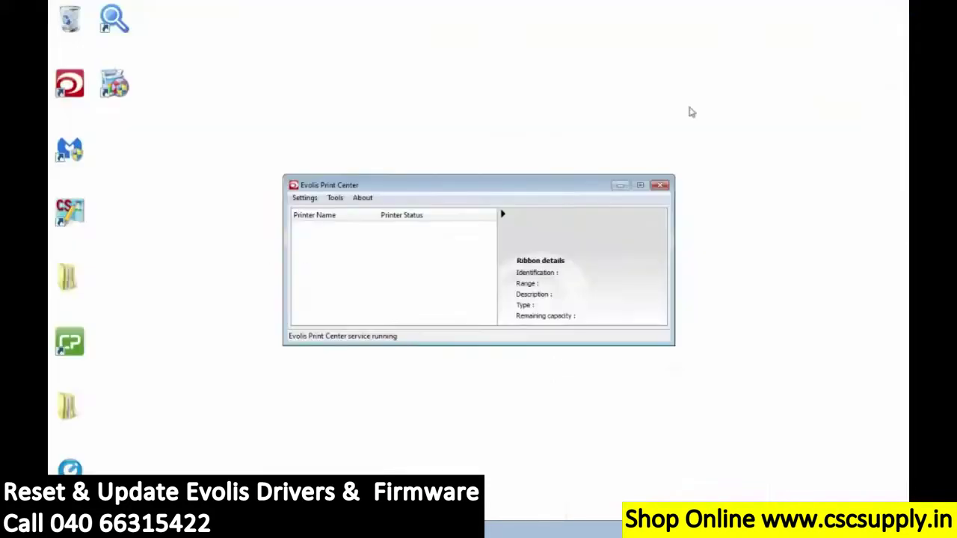
{"action": "left_click", "coordinate": [142, 529]}
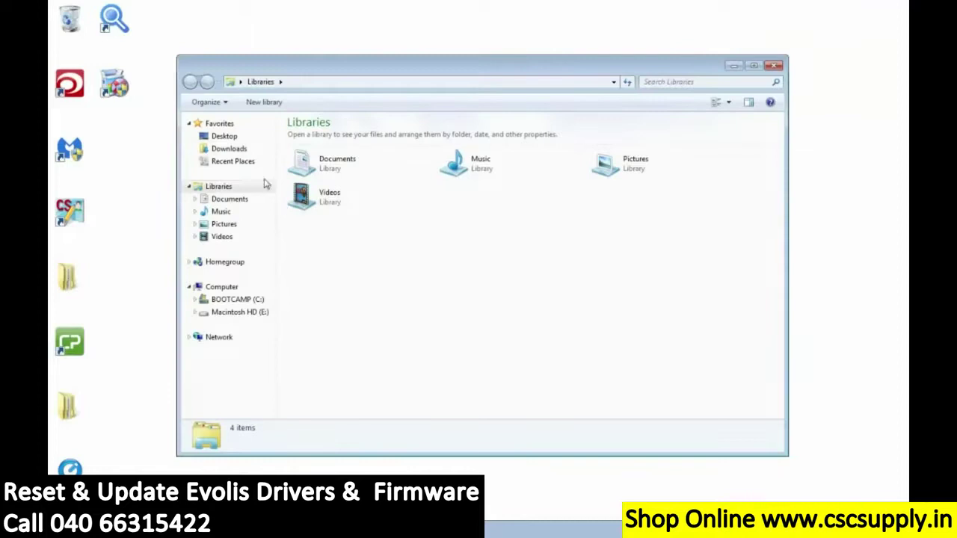
{"action": "left_click", "coordinate": [232, 149]}
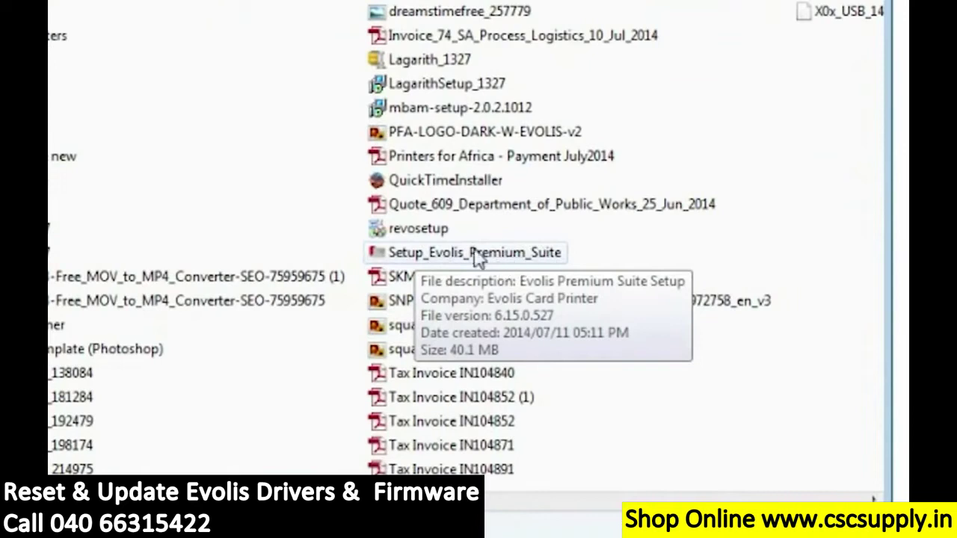
{"action": "double_click", "coordinate": [480, 258]}
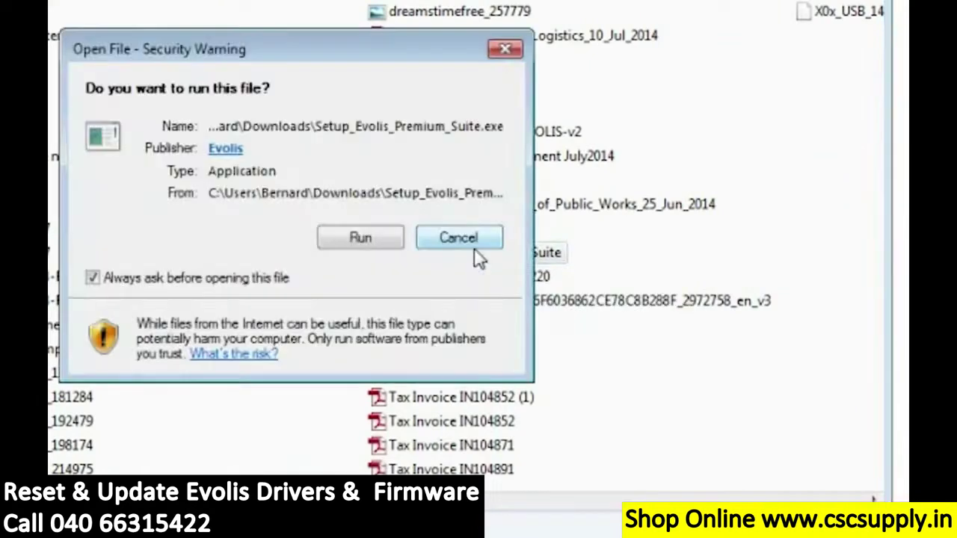
{"action": "left_click", "coordinate": [356, 232]}
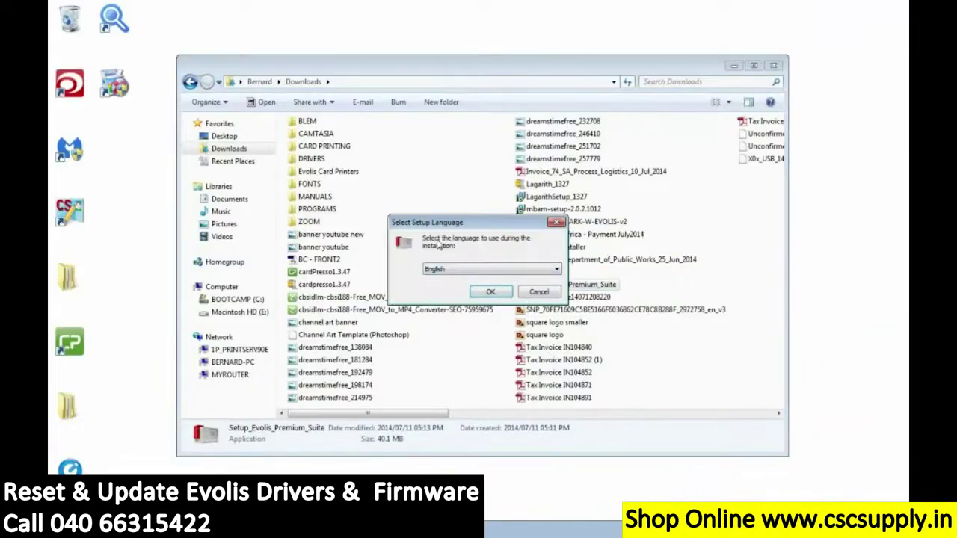
Choose English for setup, decline updating the installed version, and close the Downloads window.
{"action": "left_click", "coordinate": [489, 293]}
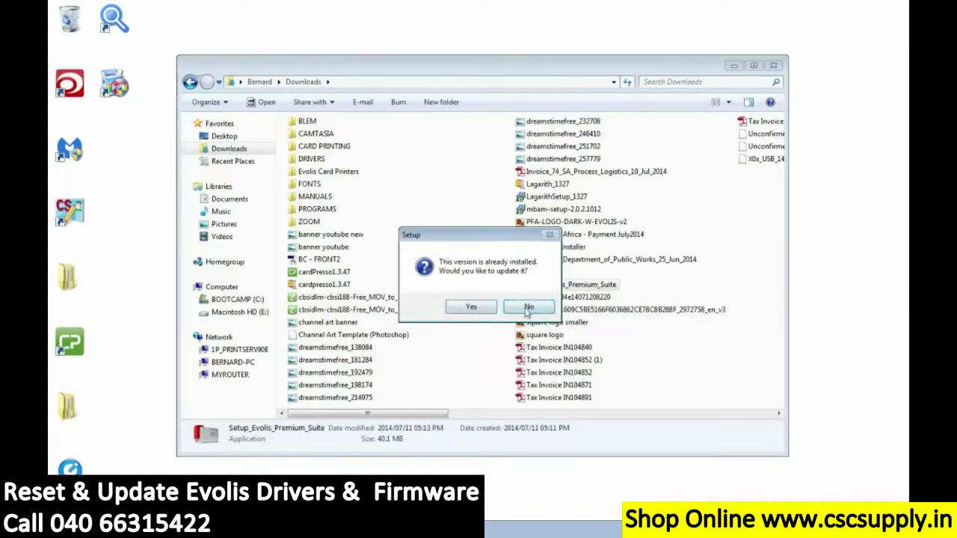
{"action": "left_click", "coordinate": [527, 307]}
{"action": "left_click", "coordinate": [773, 65]}
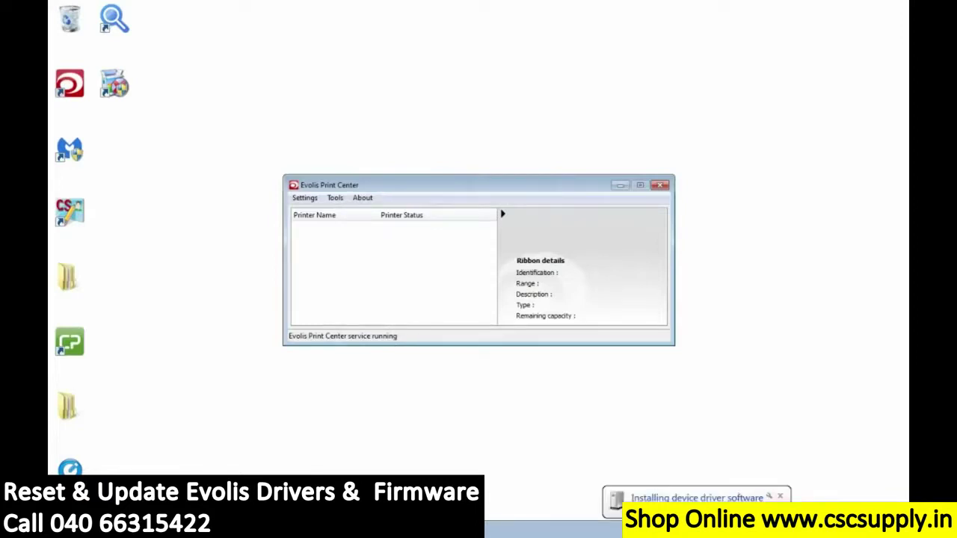
Open the driver installation progress window once Windows starts installing the device driver.
{"action": "left_click", "coordinate": [769, 496]}
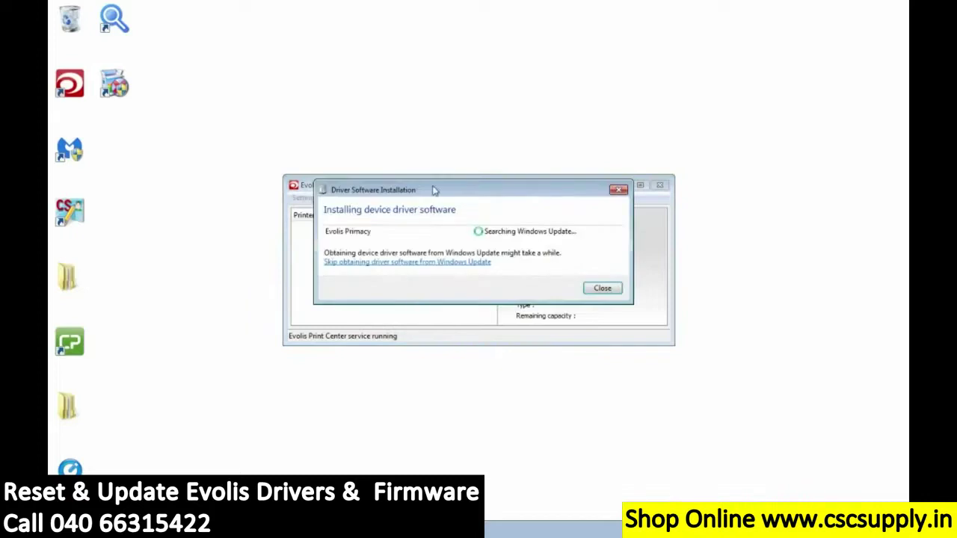
Open Devices and Printers and arrange it alongside the driver installation window and Print Center.
{"action": "left_click_drag", "start_coordinate": [435, 190], "coordinate": [435, 49]}
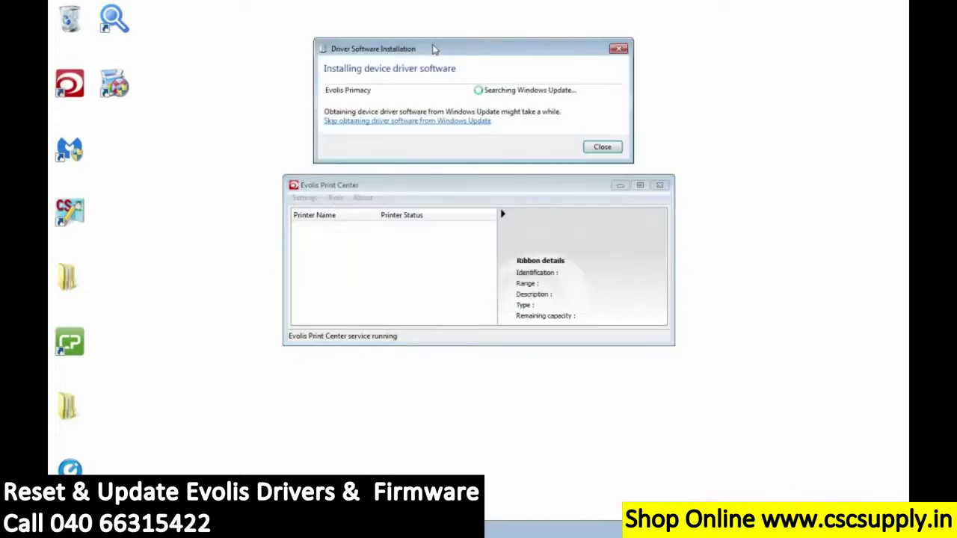
{"action": "left_click_drag", "start_coordinate": [444, 47], "coordinate": [442, 50]}
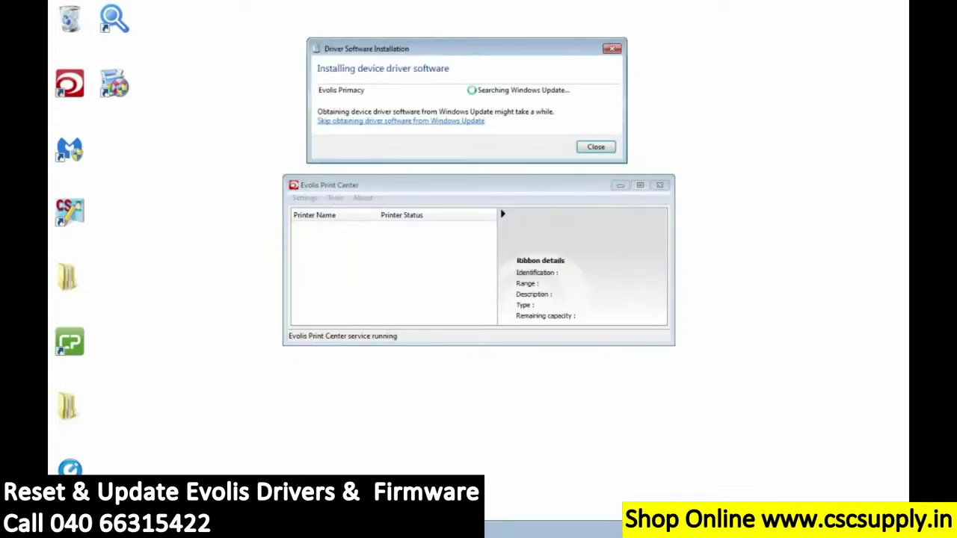
{"action": "left_click", "coordinate": [68, 523]}
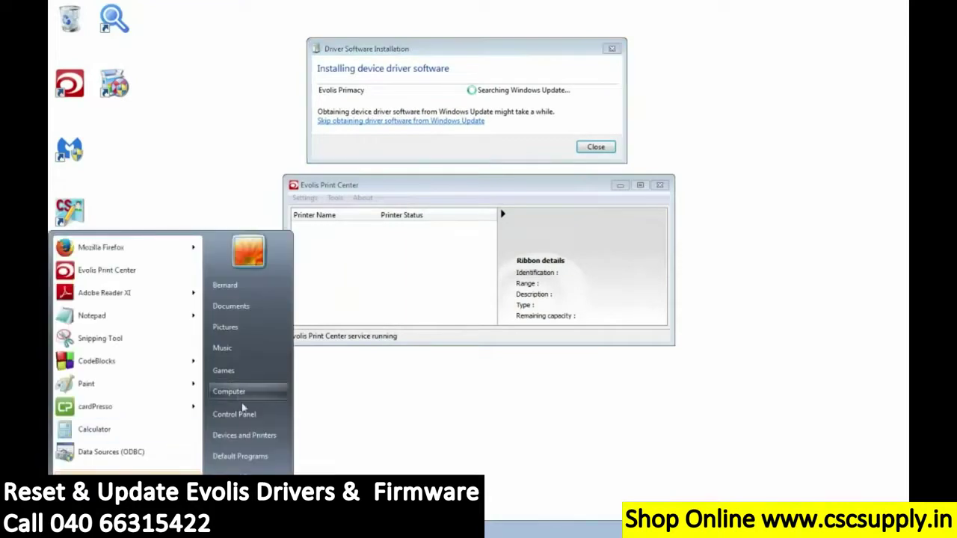
{"action": "left_click", "coordinate": [247, 441]}
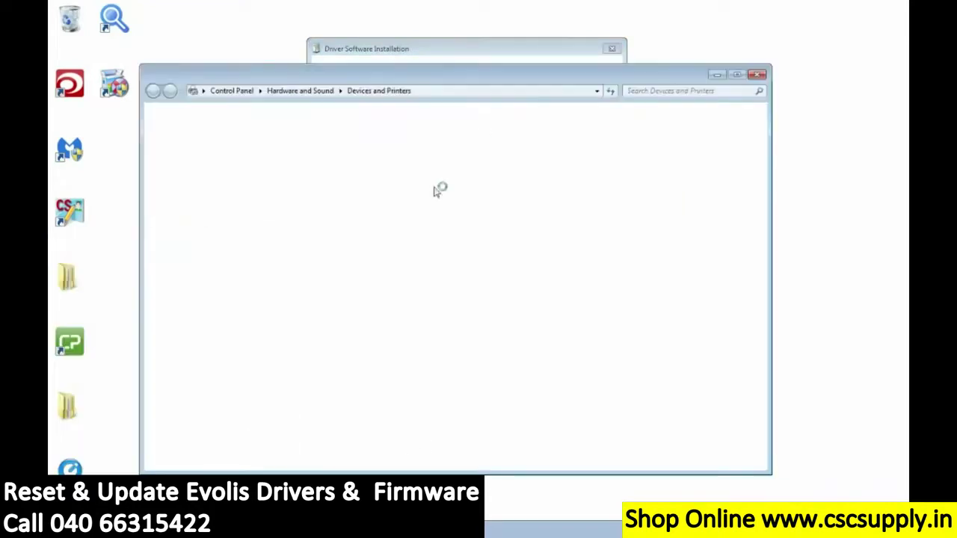
{"action": "left_click_drag", "start_coordinate": [484, 474], "coordinate": [489, 294]}
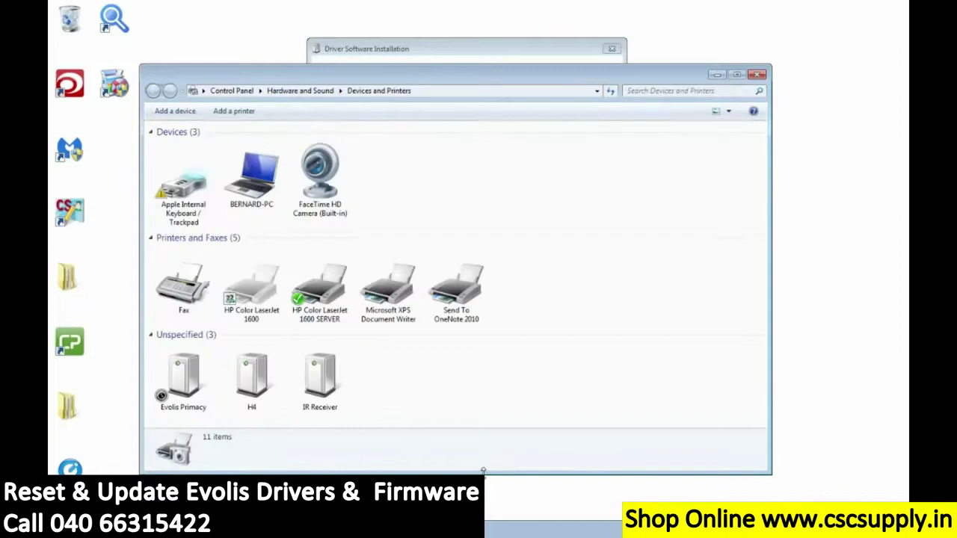
{"action": "left_click_drag", "start_coordinate": [470, 79], "coordinate": [497, 309]}
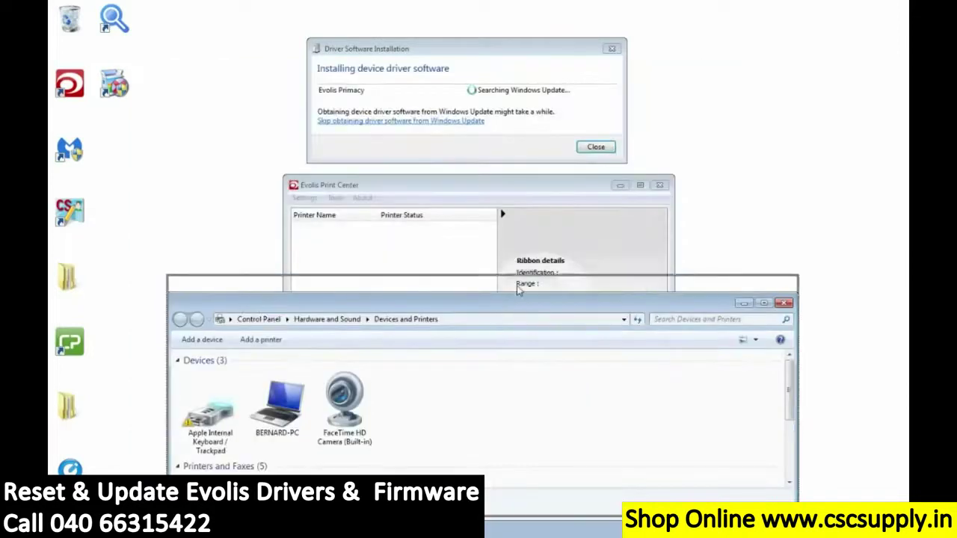
{"action": "left_click_drag", "start_coordinate": [517, 309], "coordinate": [515, 287]}
{"action": "left_click_drag", "start_coordinate": [474, 190], "coordinate": [473, 143]}
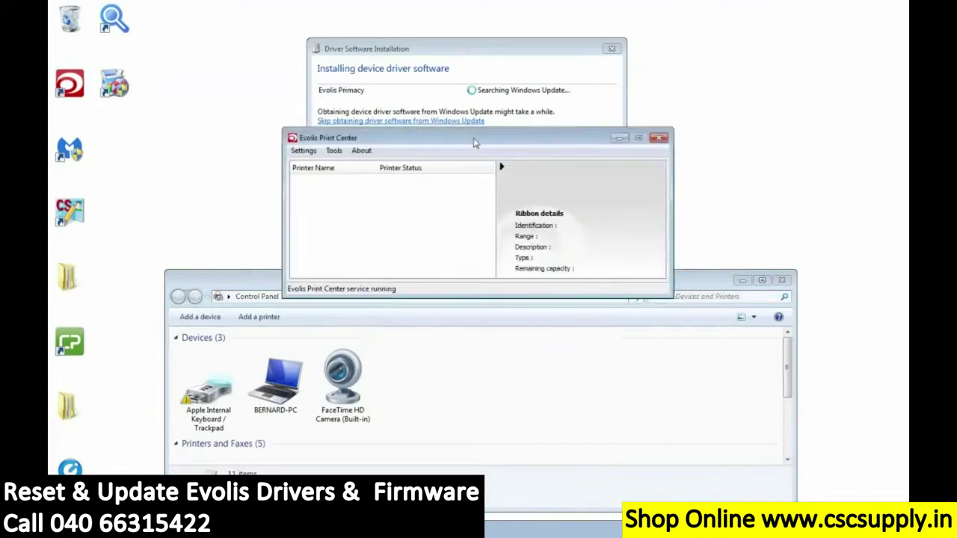
{"action": "left_click", "coordinate": [461, 49]}
{"action": "left_click_drag", "start_coordinate": [461, 49], "coordinate": [472, 39]}
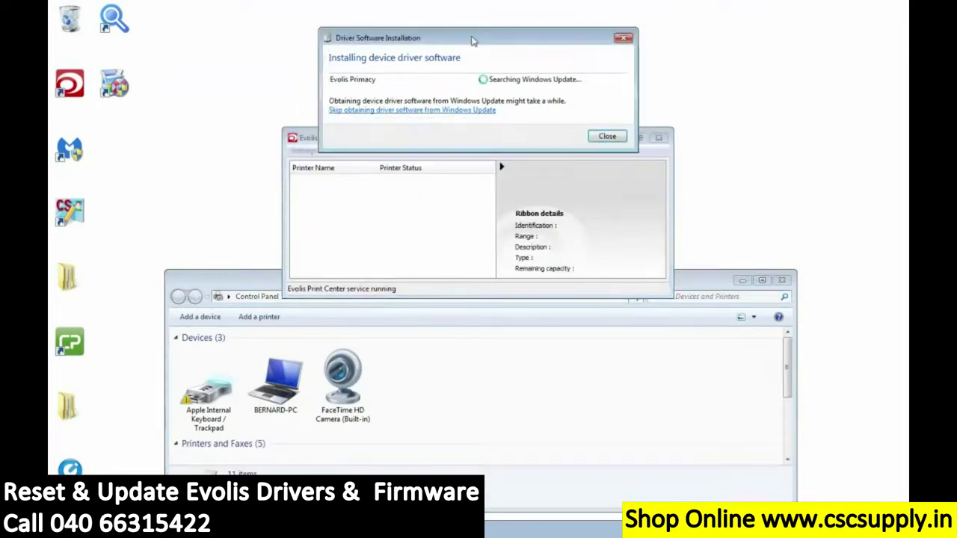
{"action": "left_click", "coordinate": [543, 357]}
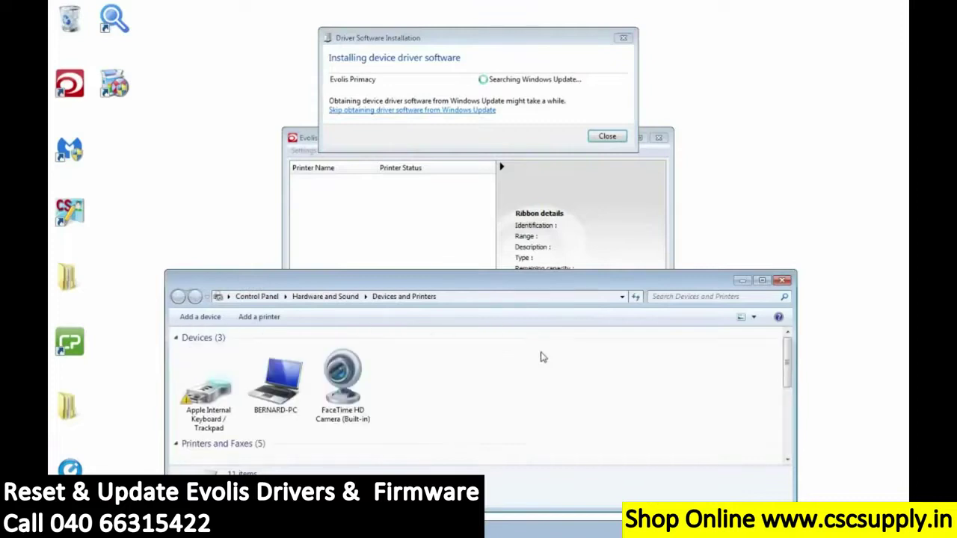
{"action": "scroll", "coordinate": [542, 357], "scroll_direction": "down", "scroll_amount": 5}
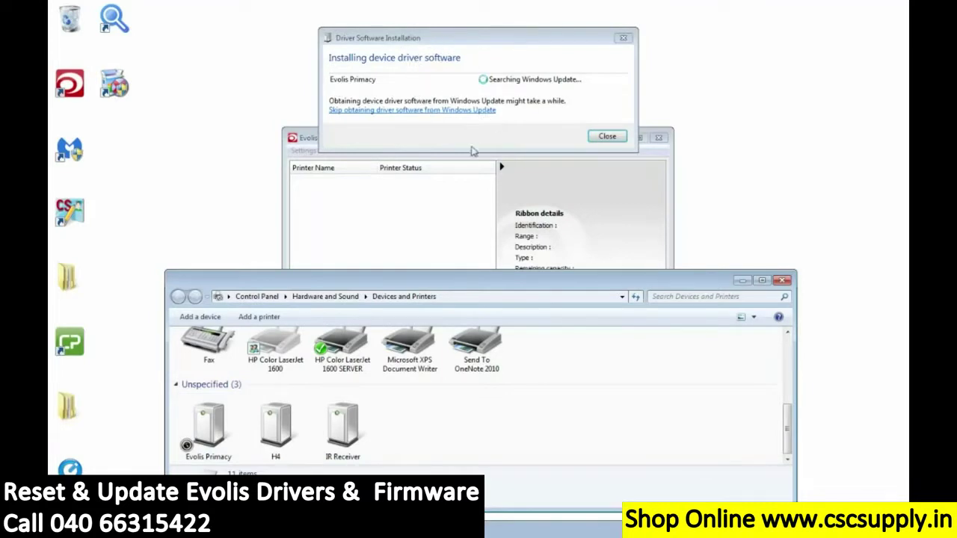
Skip Windows Update so the Evolis Primacy driver installs, then dismiss the completion notice.
{"action": "left_click", "coordinate": [417, 113]}
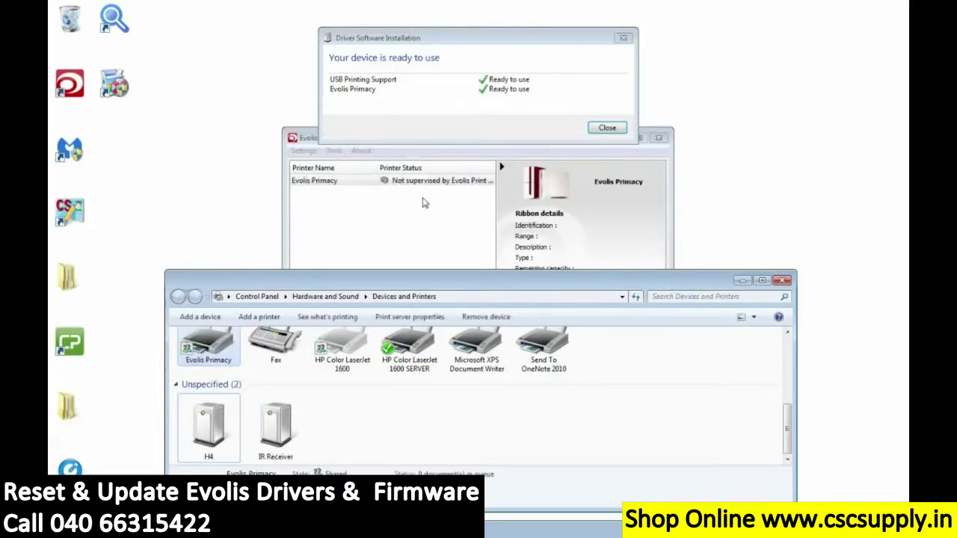
{"action": "scroll", "coordinate": [277, 367], "scroll_direction": "up", "scroll_amount": 5}
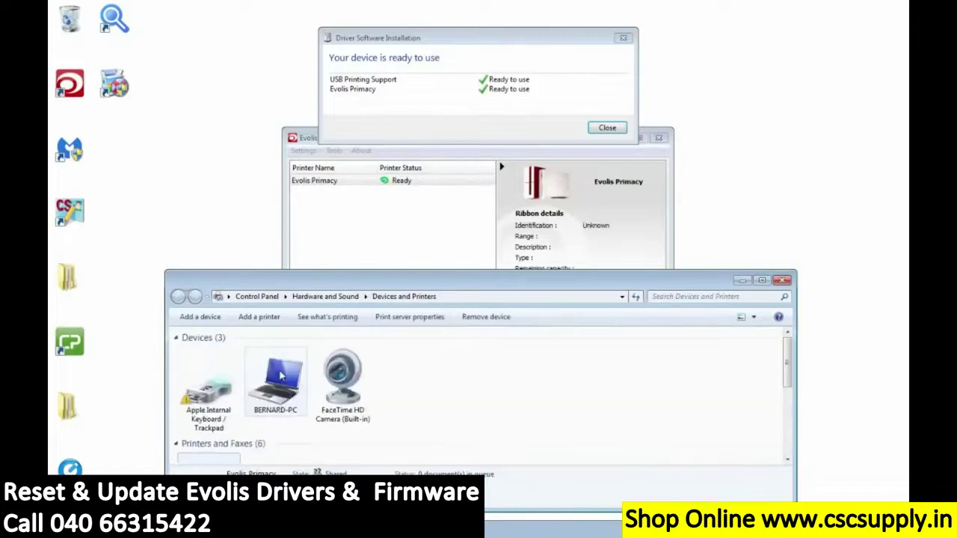
{"action": "scroll", "coordinate": [280, 376], "scroll_direction": "down", "scroll_amount": 5}
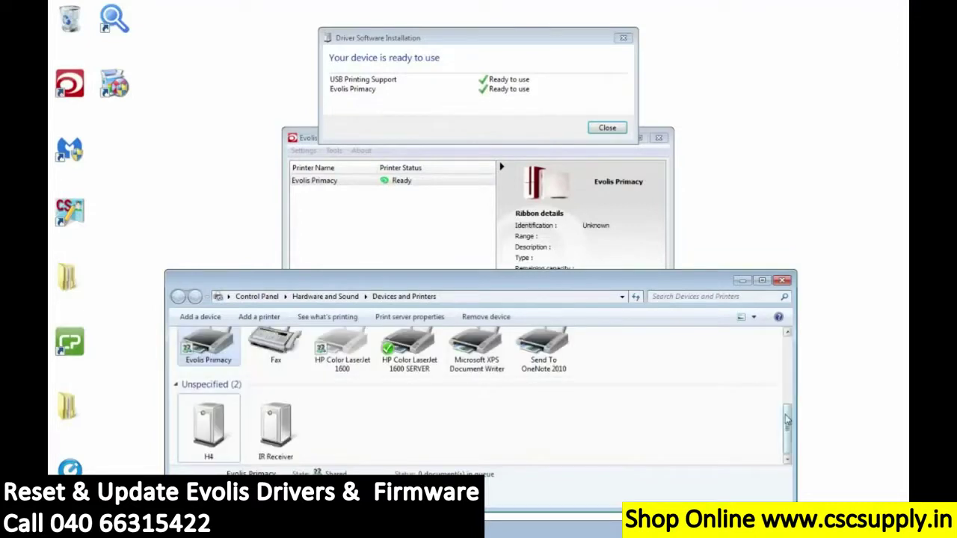
{"action": "scroll", "coordinate": [787, 421], "scroll_direction": "up", "scroll_amount": 2}
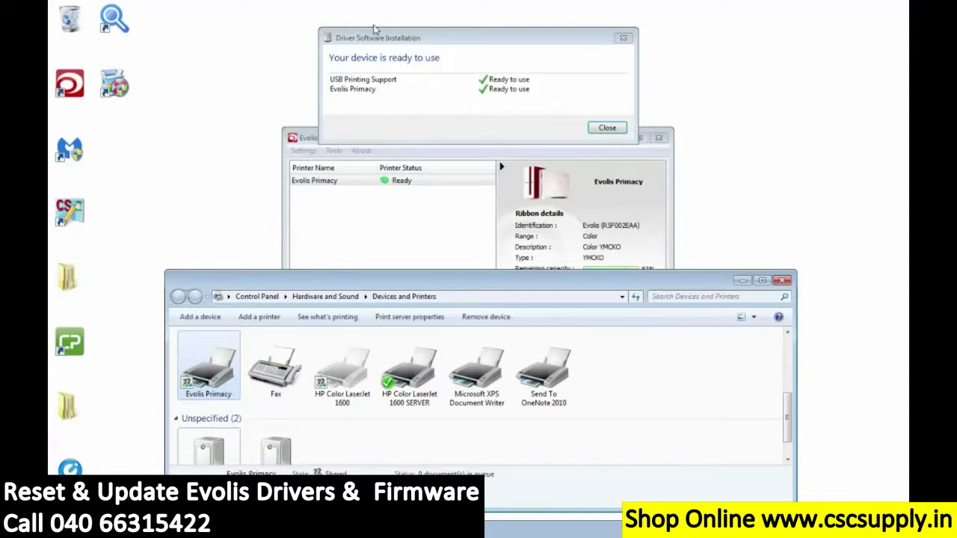
{"action": "left_click", "coordinate": [607, 128]}
Open the Evolis Primacy properties and confirm Printer details show firmware version 1346.
{"action": "left_click", "coordinate": [783, 281]}
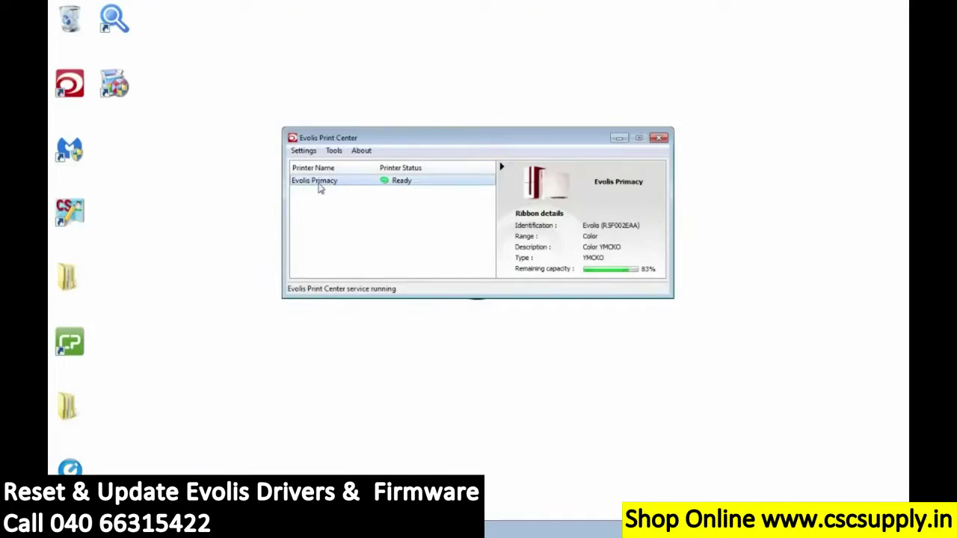
{"action": "double_click", "coordinate": [319, 183]}
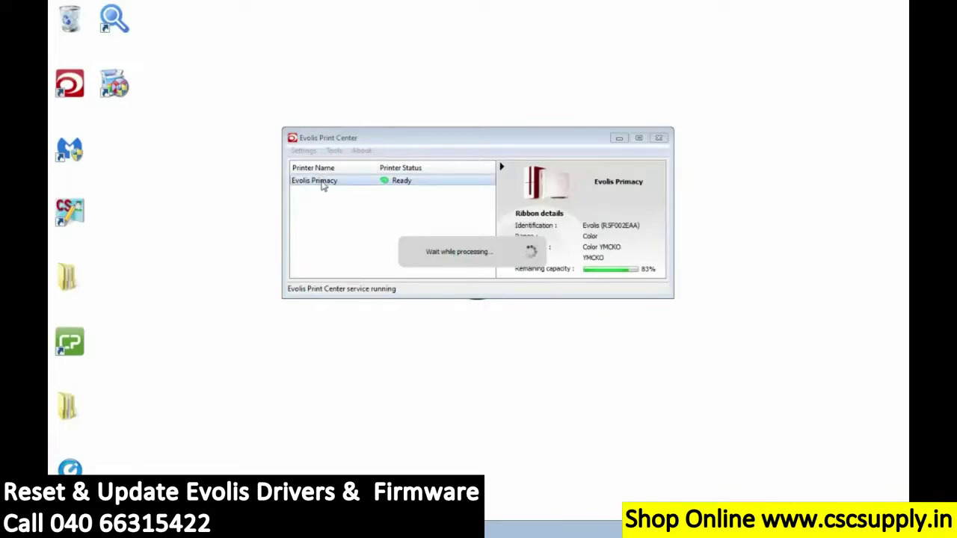
{"action": "left_click", "coordinate": [340, 190]}
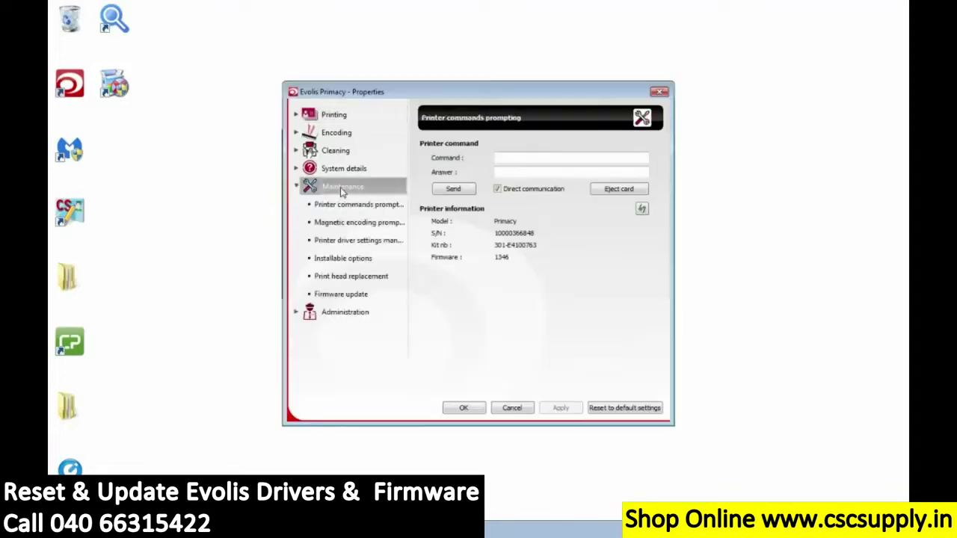
{"action": "left_click", "coordinate": [346, 295]}
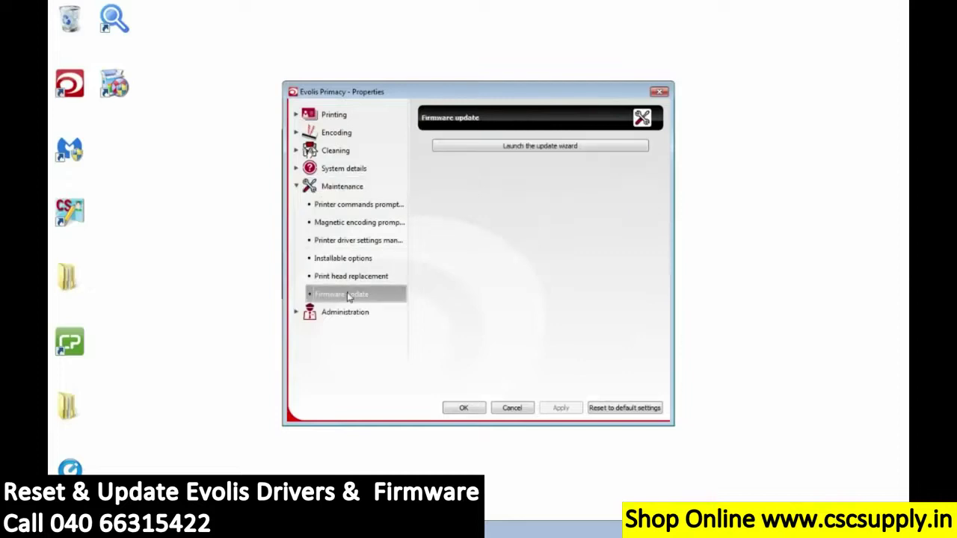
{"action": "left_click", "coordinate": [341, 171]}
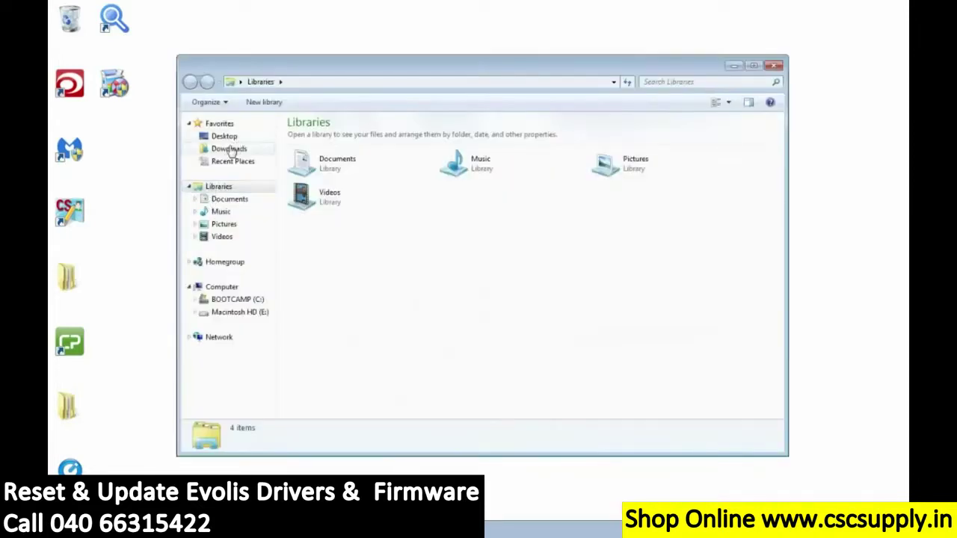
{"action": "left_click", "coordinate": [228, 148]}
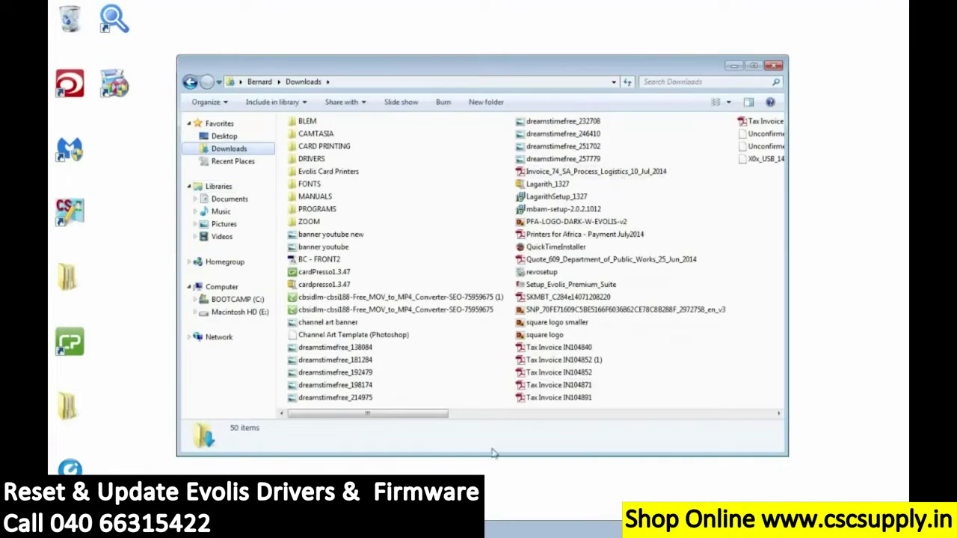
Locate and select X0x_USB_1413.firm in the Downloads folder.
{"action": "left_click_drag", "start_coordinate": [416, 413], "coordinate": [598, 409]}
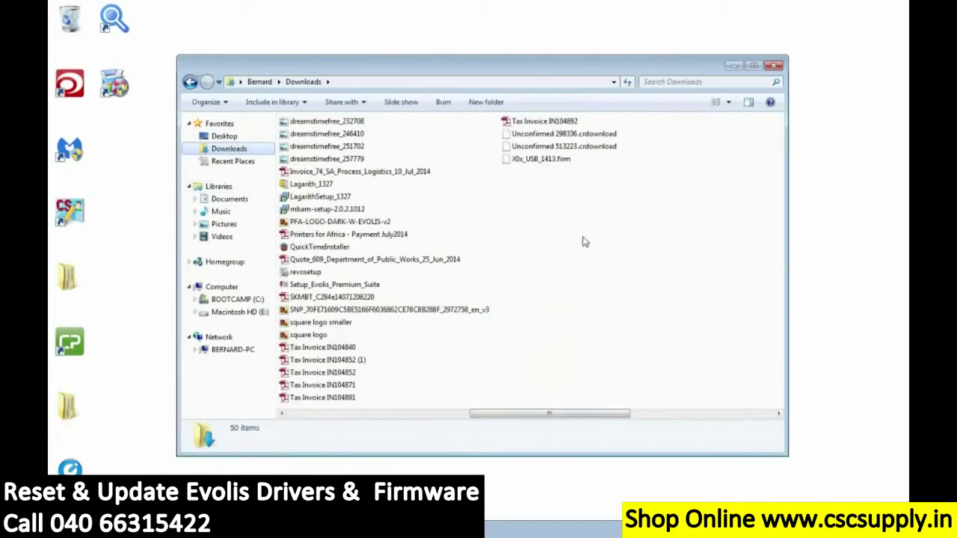
{"action": "left_click", "coordinate": [549, 161]}
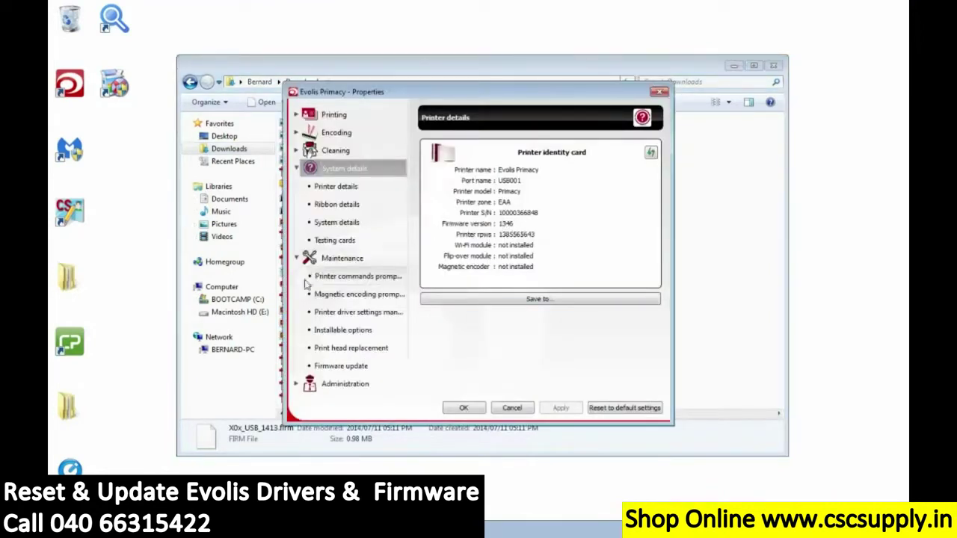
Run the firmware update wizard with X0x_USB_1413.firm from Downloads and start the update.
{"action": "left_click", "coordinate": [344, 366]}
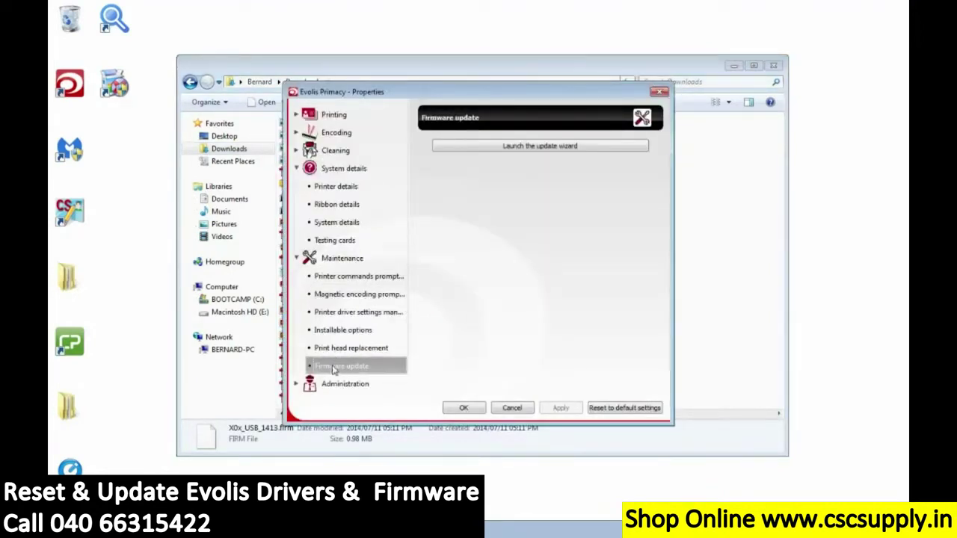
{"action": "left_click", "coordinate": [534, 146]}
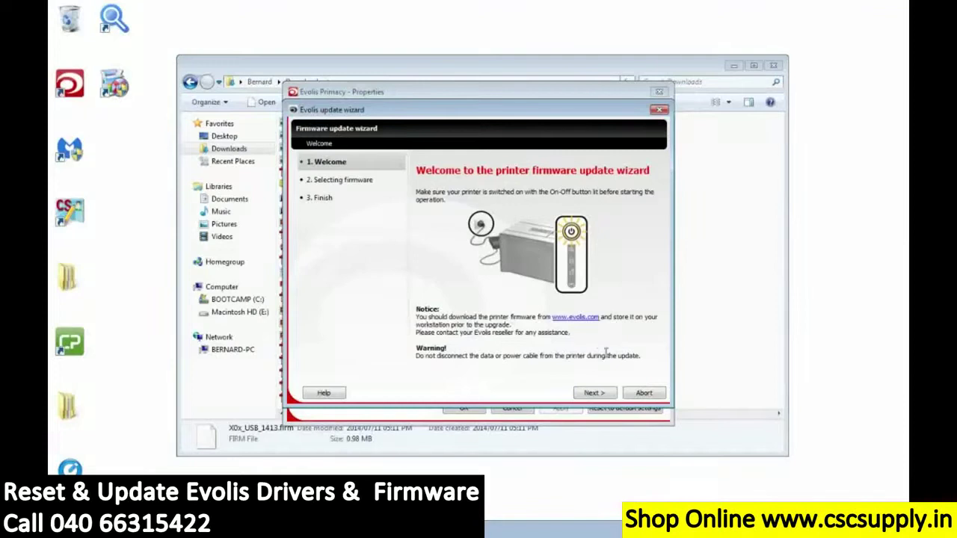
{"action": "left_click", "coordinate": [596, 395]}
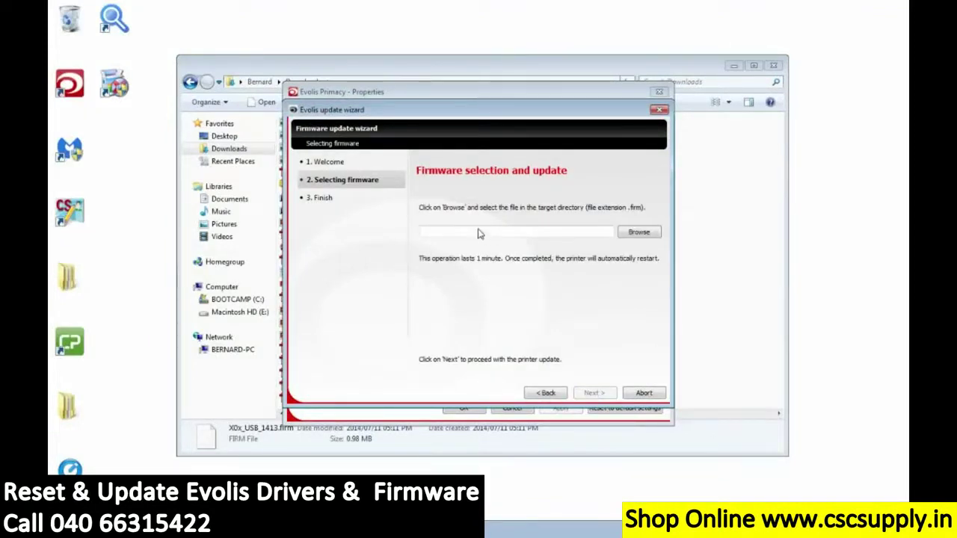
{"action": "left_click", "coordinate": [641, 232]}
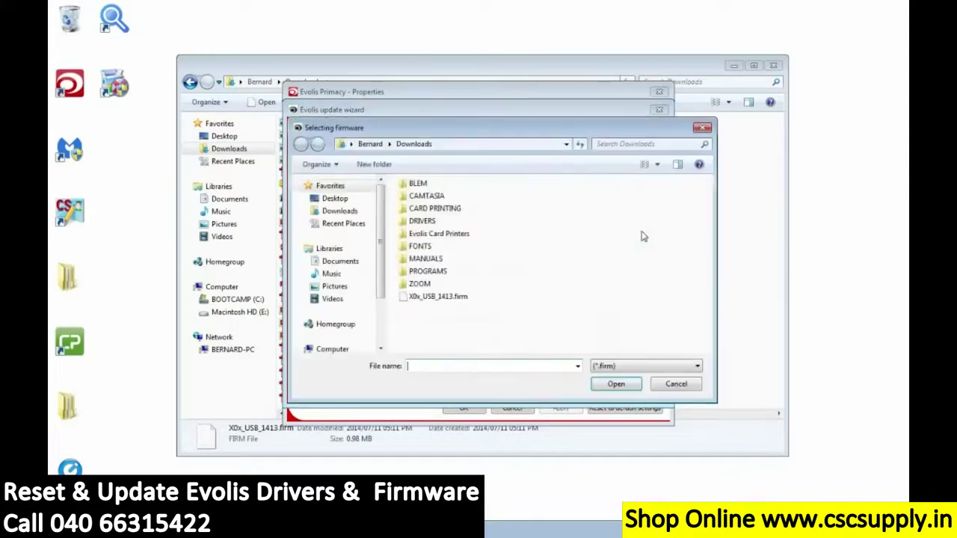
{"action": "left_click", "coordinate": [423, 298]}
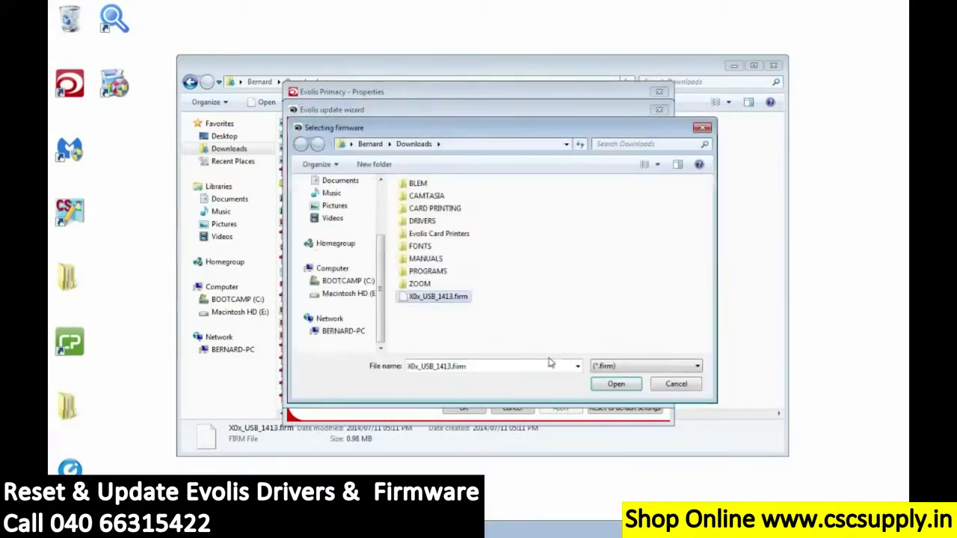
{"action": "scroll", "coordinate": [381, 299], "scroll_direction": "up", "scroll_amount": 2}
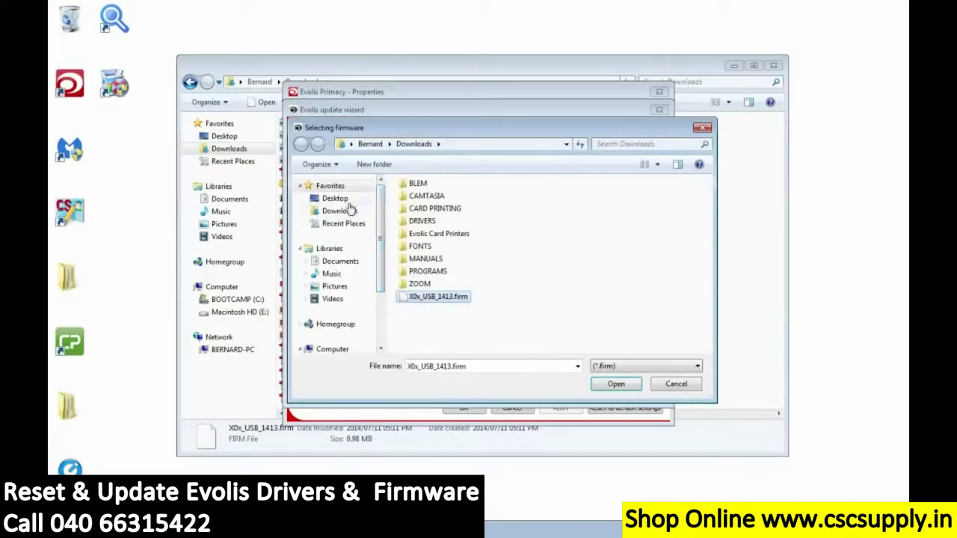
{"action": "left_click", "coordinate": [340, 212]}
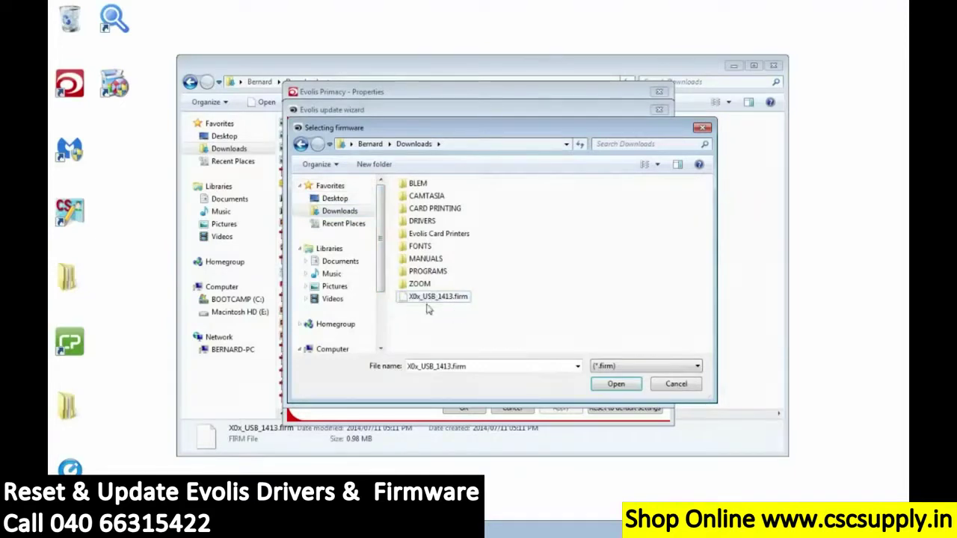
{"action": "left_click", "coordinate": [616, 384]}
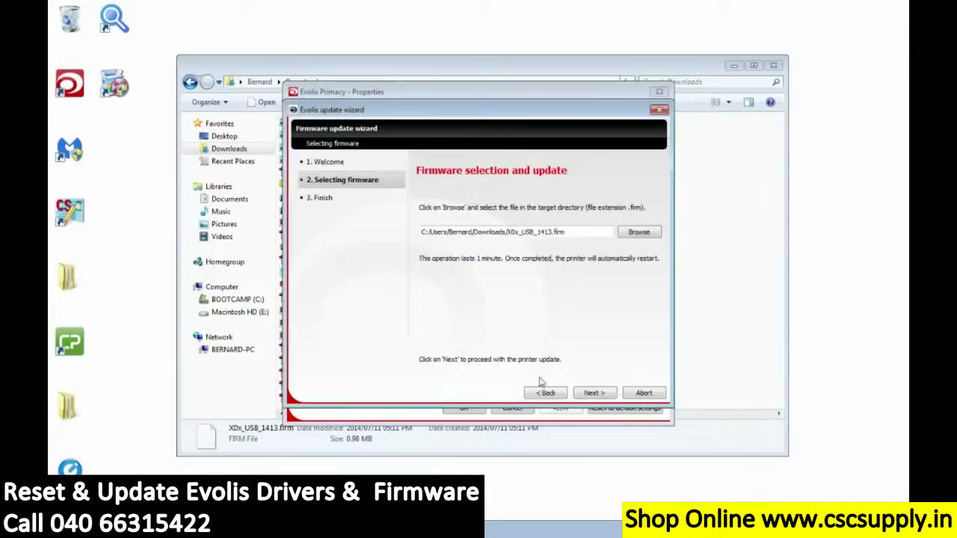
{"action": "left_click", "coordinate": [597, 393]}
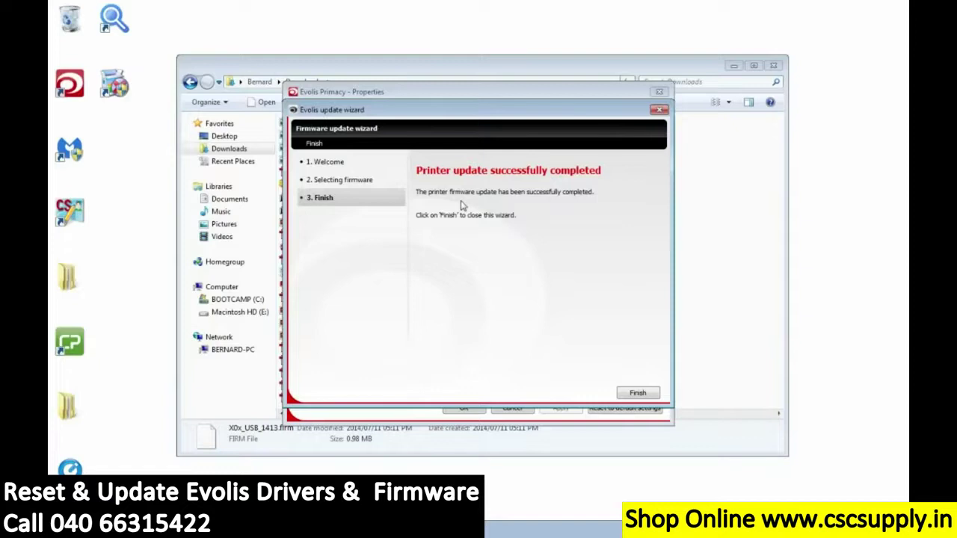
Finish the wizard after the successful update and close the printer properties, now at firmware 1413.
{"action": "key", "text": "Return"}
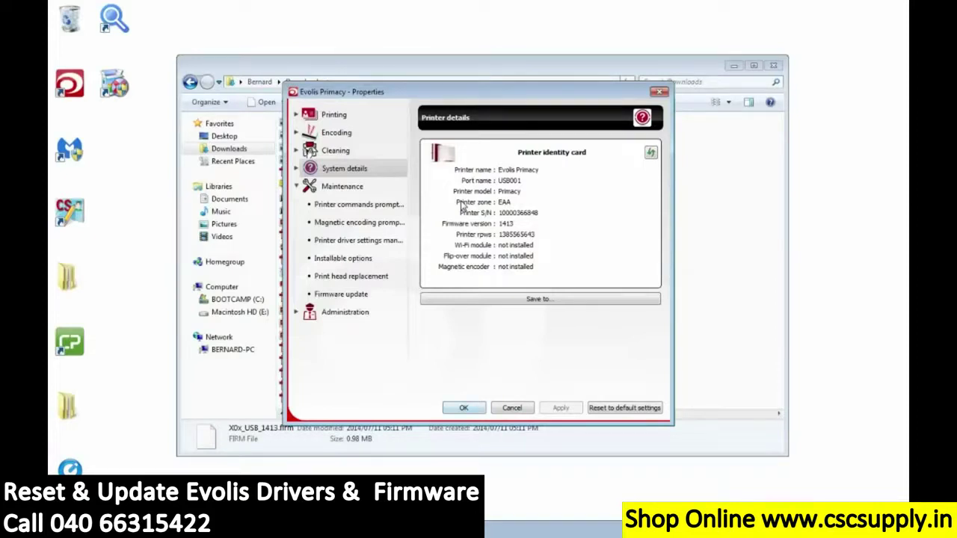
{"action": "key", "text": "Escape"}
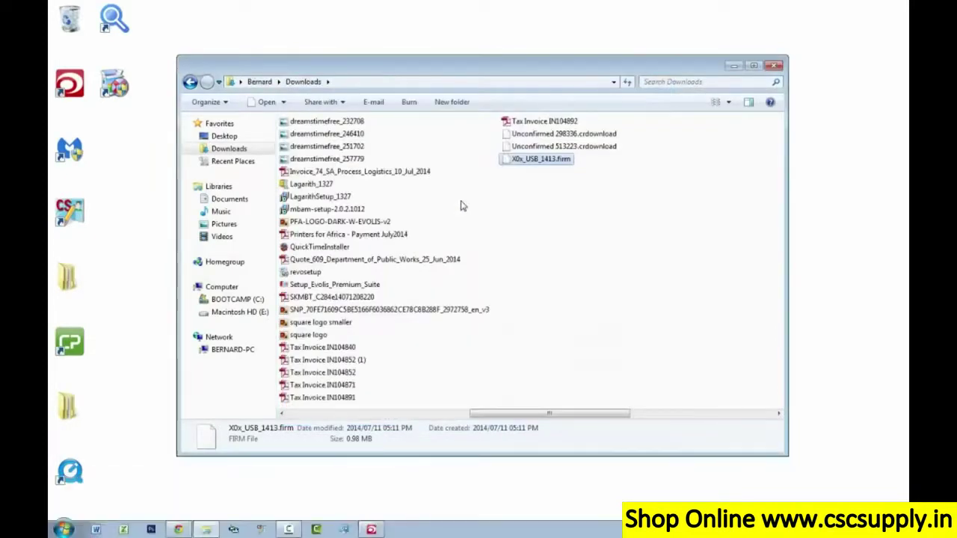